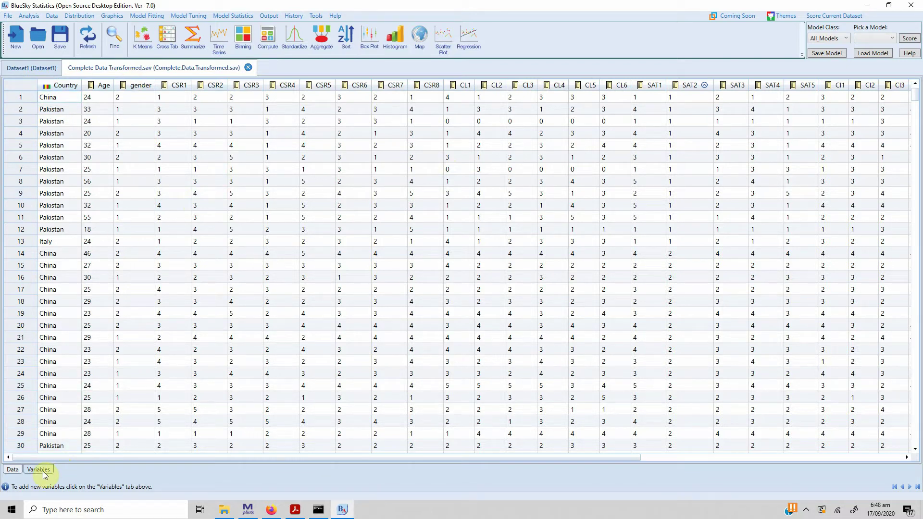
Inspect row 6's CSR3 value and row 12's Country, scrolling to later columns
left_click(231, 159)
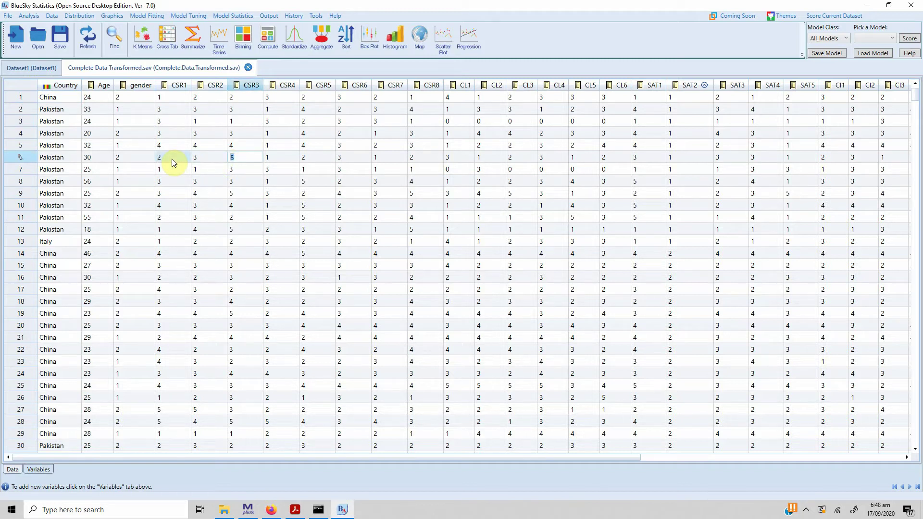
double_click(72, 229)
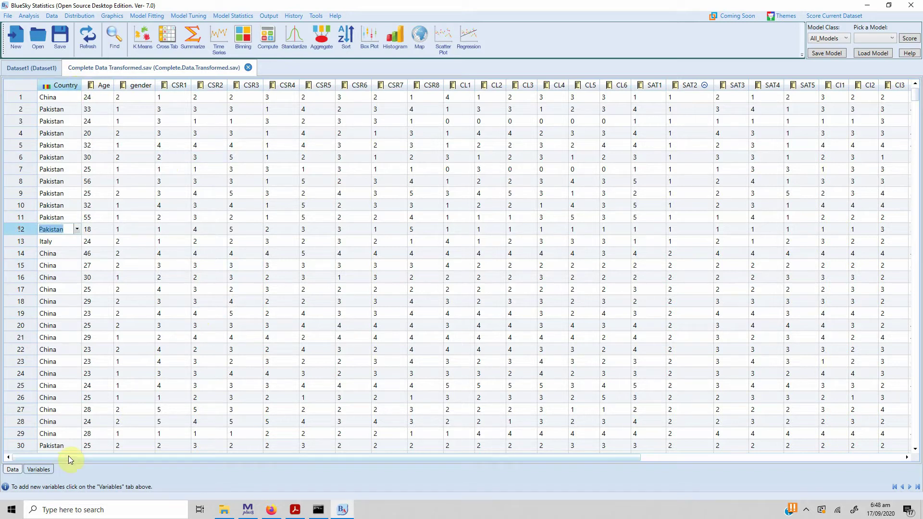
left_click(908, 459)
left_click(908, 459)
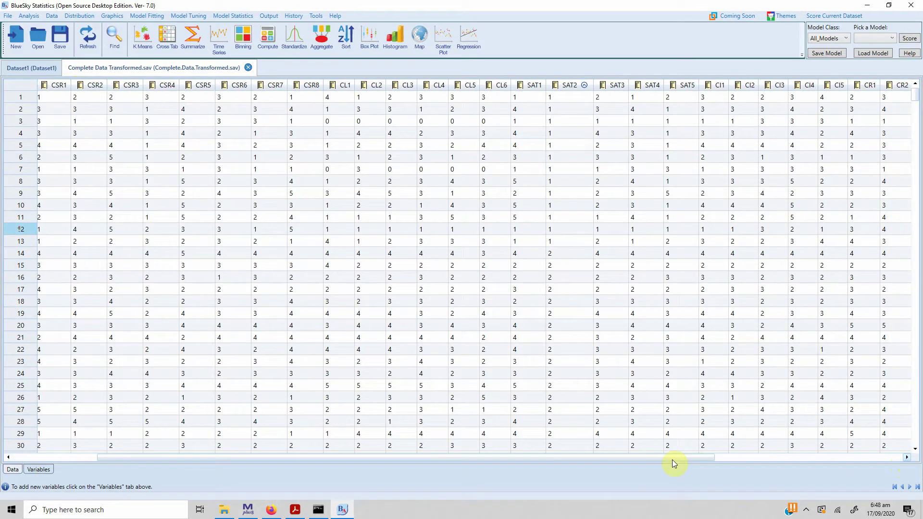
left_click_drag(672, 460, 824, 383)
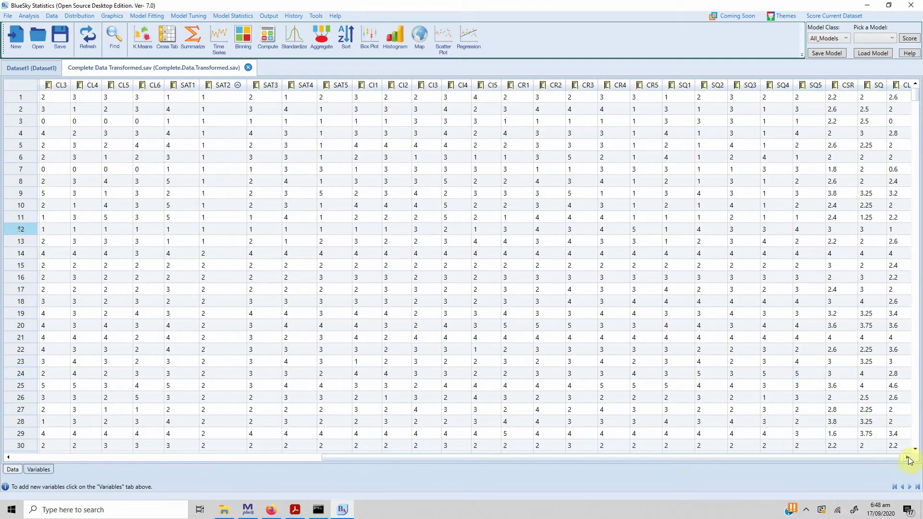
left_click(914, 489)
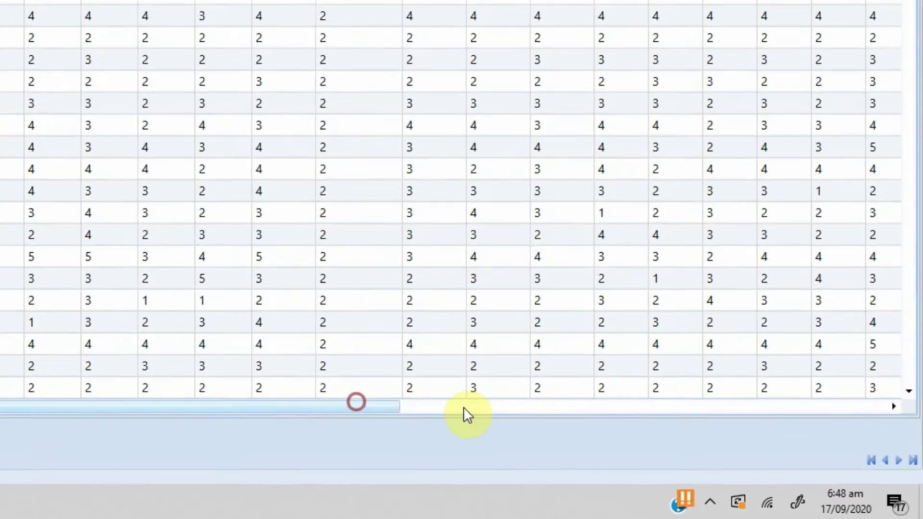
Return to the Country, Age and gender columns and start the Frequency Table analysis
left_click(714, 454)
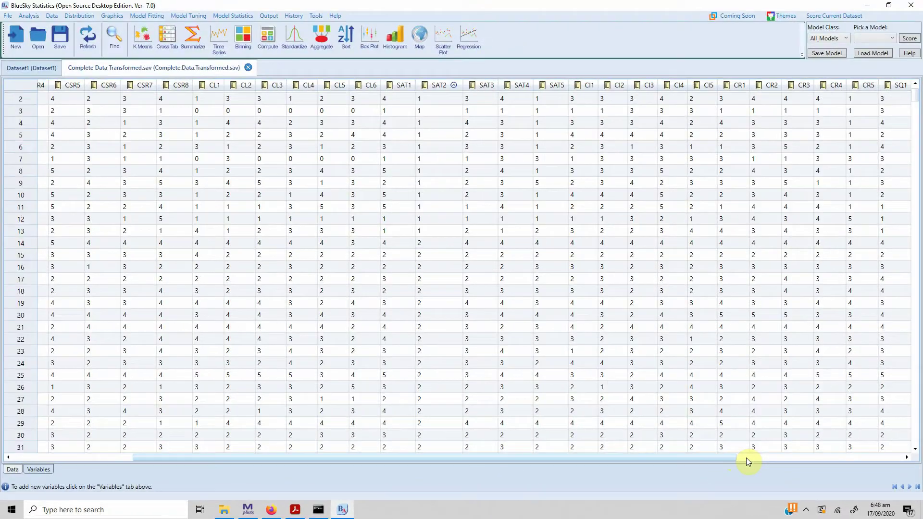
left_click(746, 458)
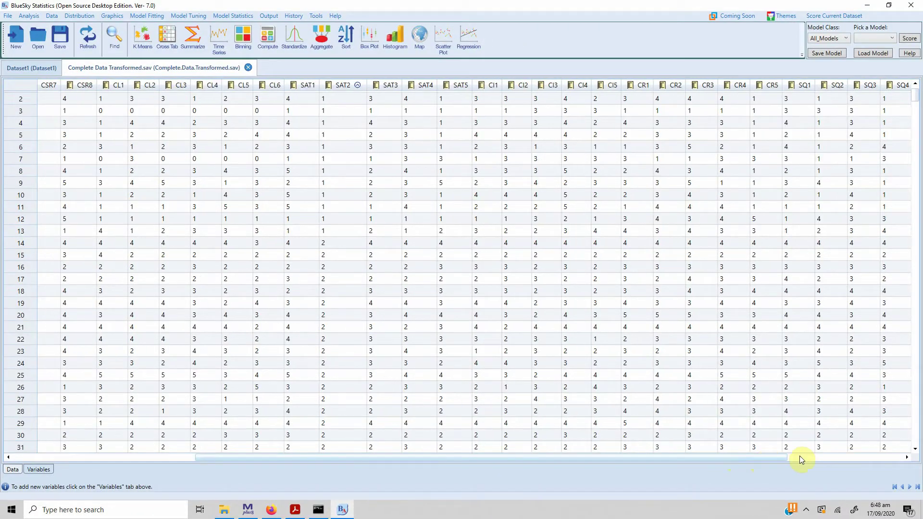
left_click(902, 490)
left_click(895, 487)
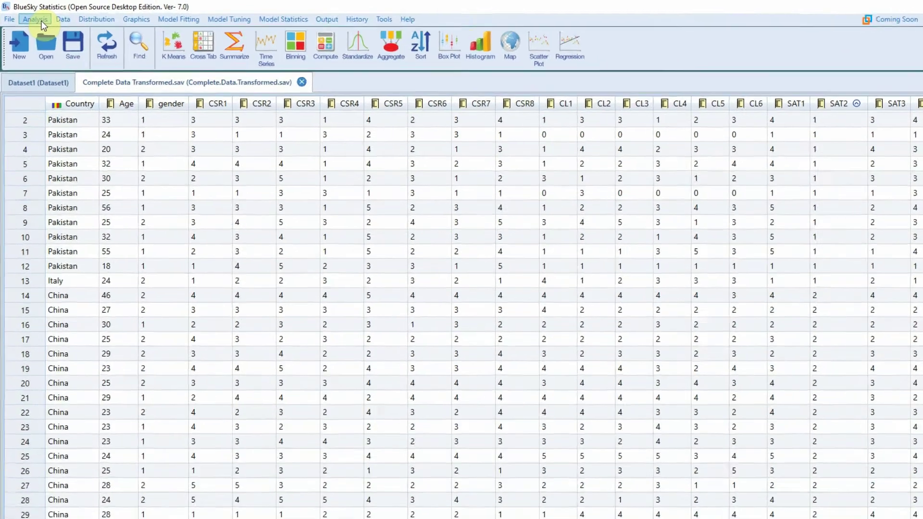
left_click(33, 16)
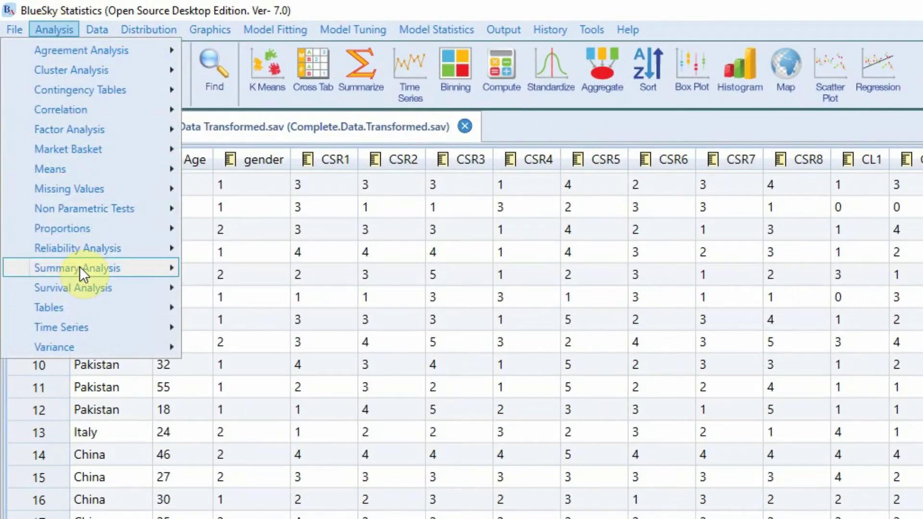
mouse_move(77, 268)
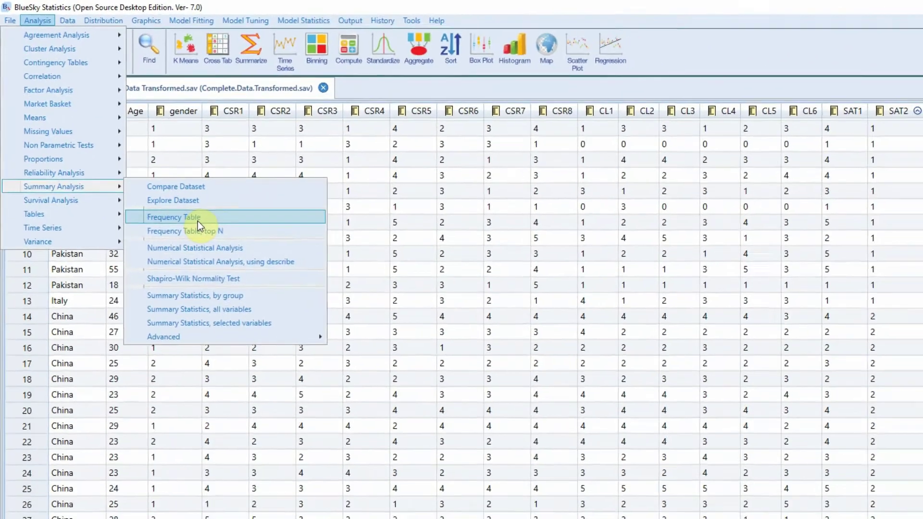
left_click(285, 313)
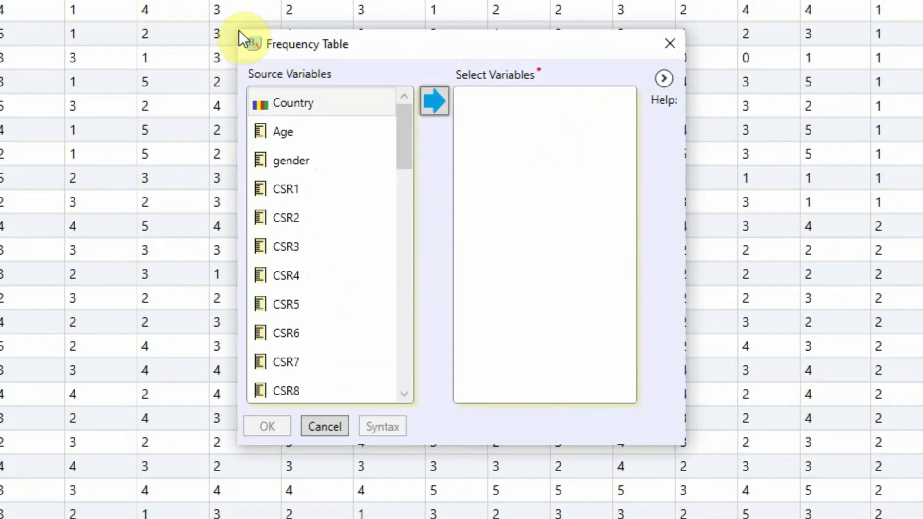
Browse the available variables in the Frequency Table dialog
left_click(342, 102)
left_click(320, 131)
left_click(328, 157)
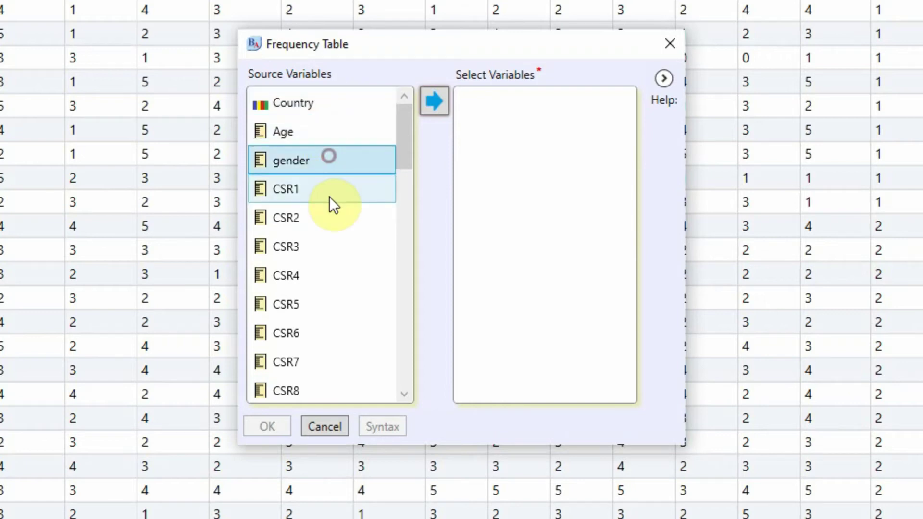
left_click(328, 189)
left_click(328, 217)
left_click(333, 246)
left_click(330, 303)
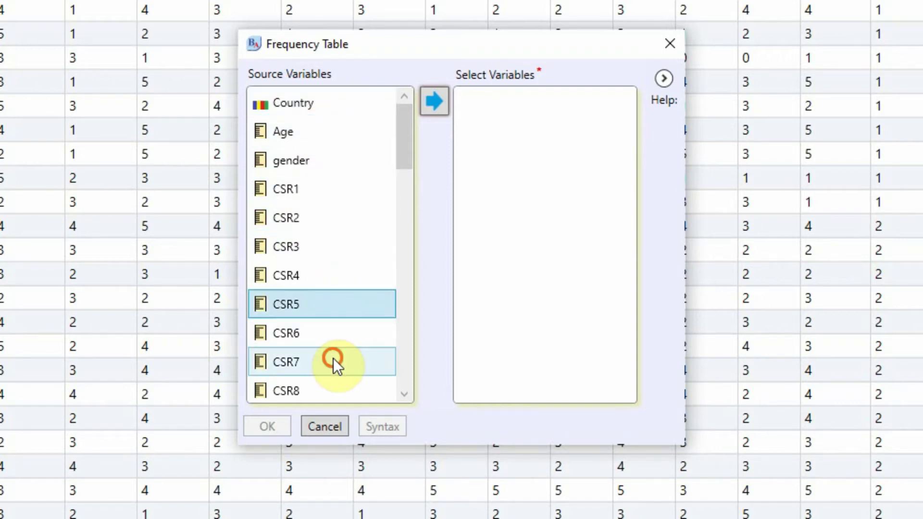
left_click(333, 358)
left_click(322, 163)
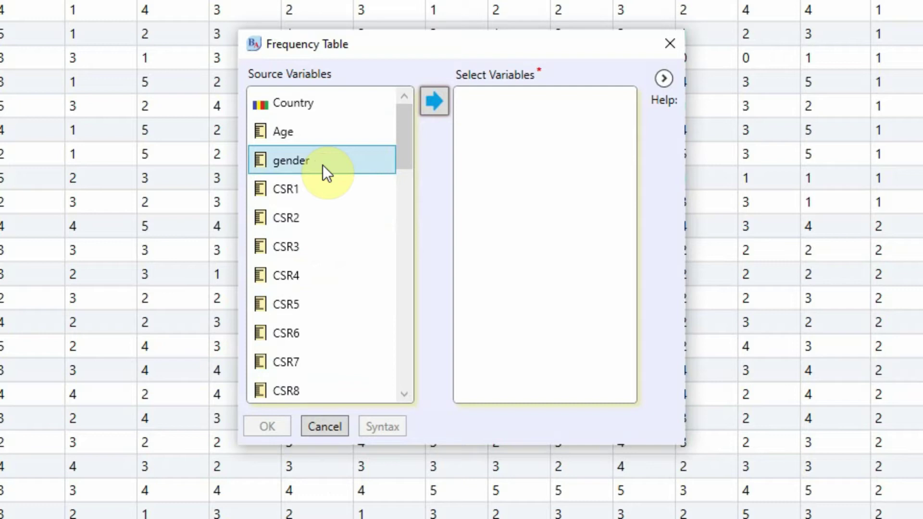
mouse_move(405, 130)
left_mouse_down()
mouse_move(416, 154)
mouse_move(411, 101)
left_mouse_up()
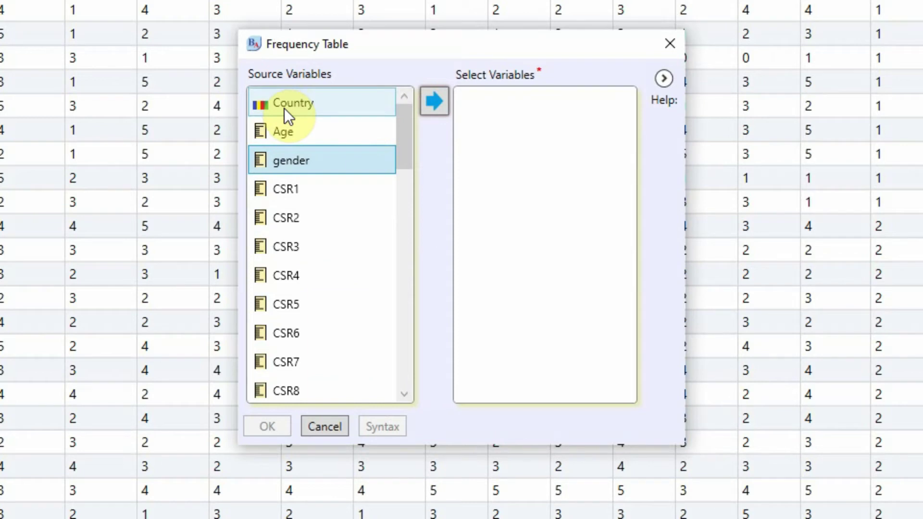
Add Country and gender as selected variables and run the frequency tables
left_click(322, 105)
left_click(437, 104)
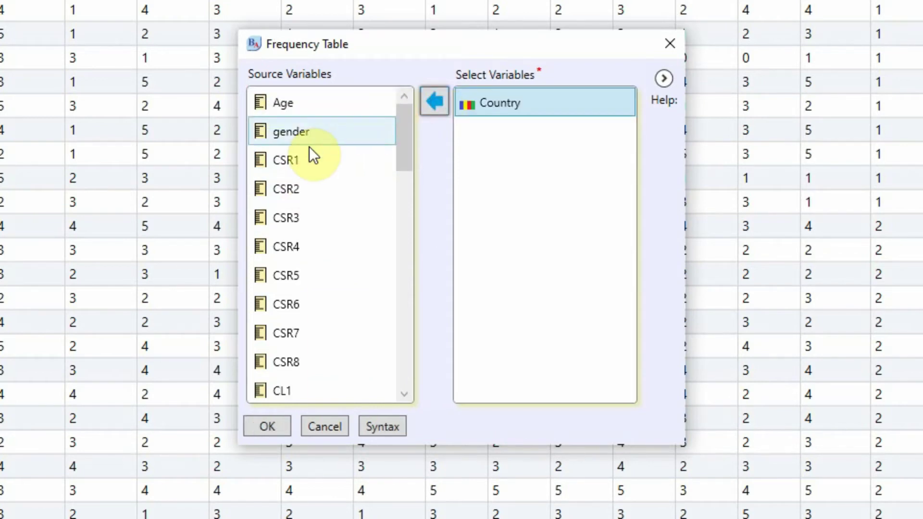
left_click(303, 139)
left_click(429, 102)
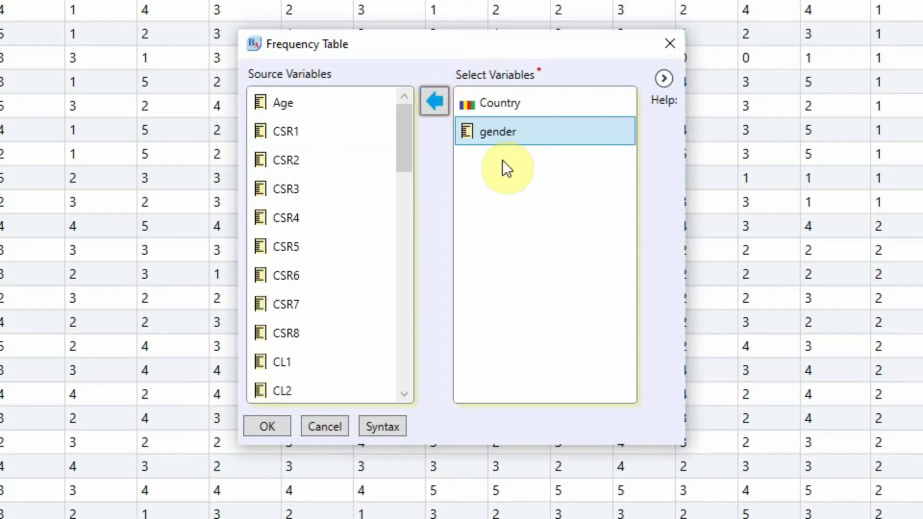
left_click(274, 423)
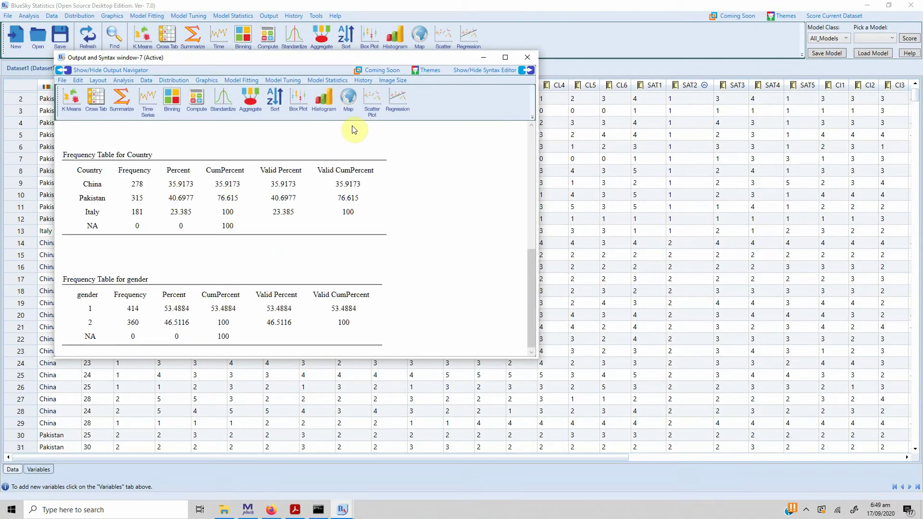
Maximize the output and review the Country (China row) and gender frequency tables
left_click(505, 57)
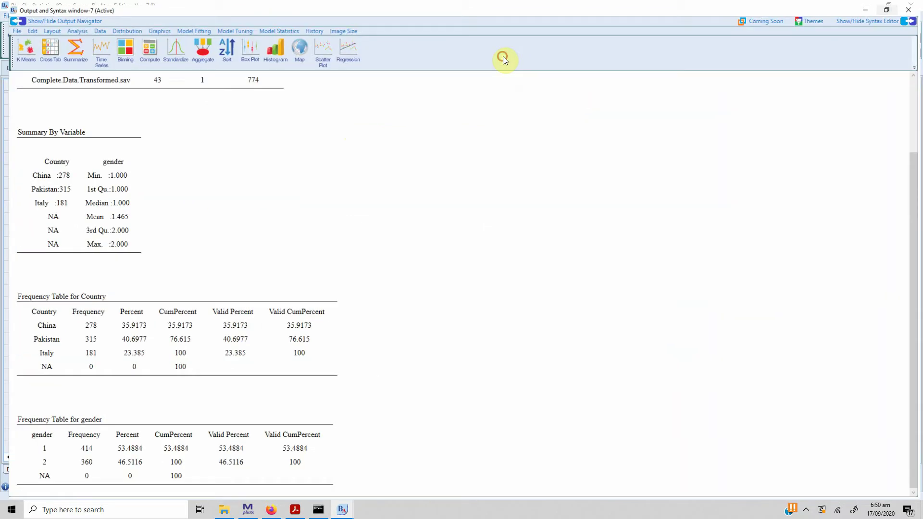
scroll(182, 179, "up", 2)
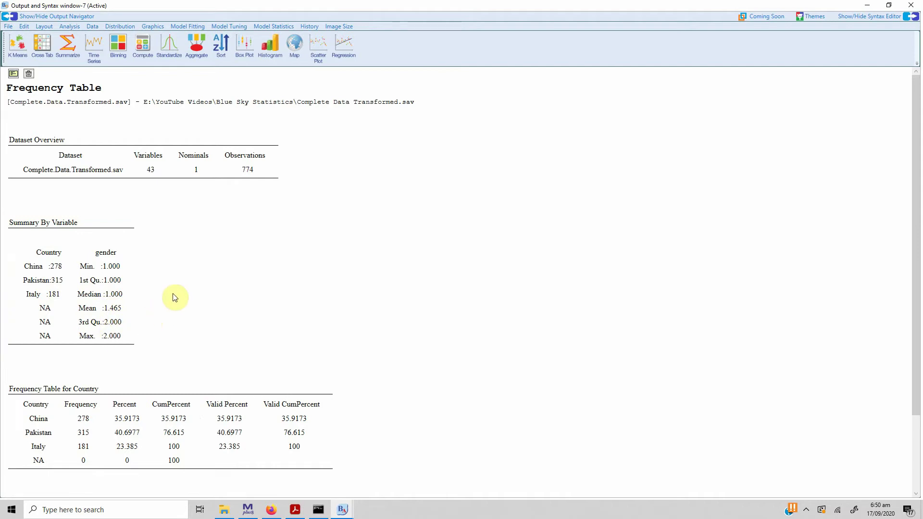
scroll(183, 287, "down", 1)
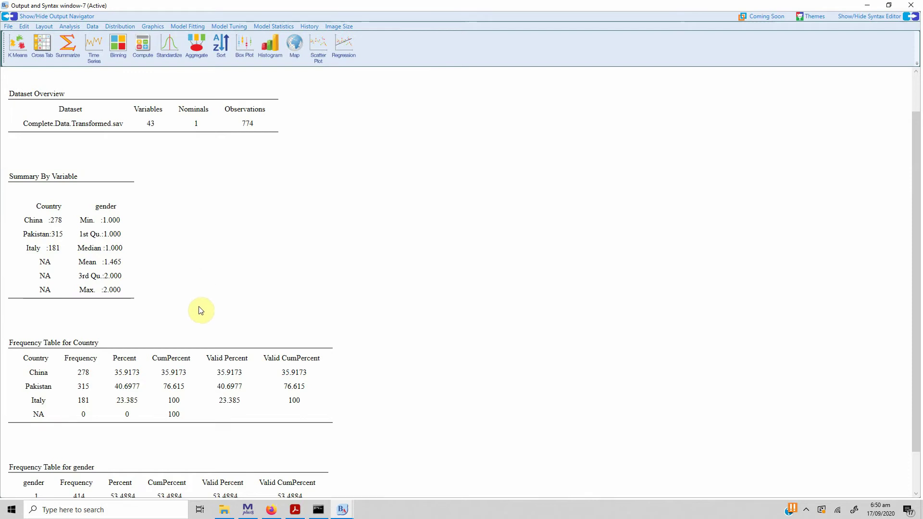
scroll(205, 277, "down", 1)
left_click(29, 325)
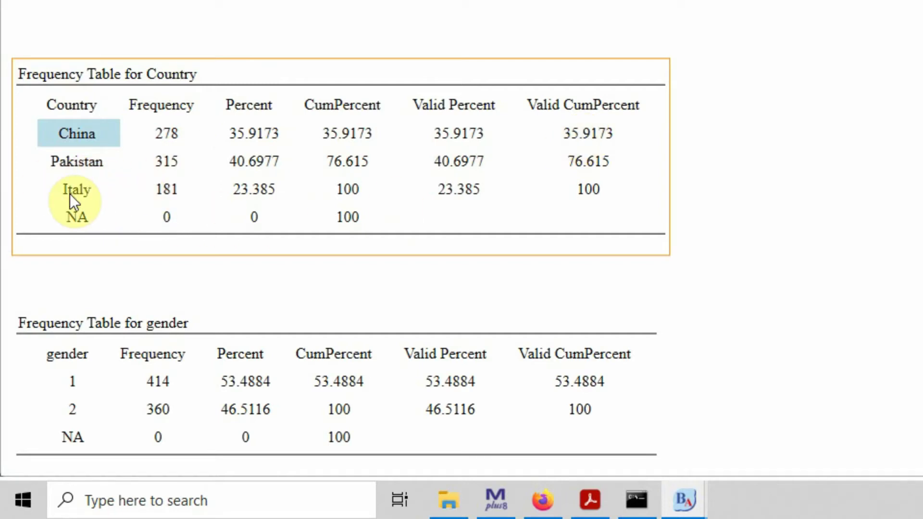
scroll(264, 214, "down", 1)
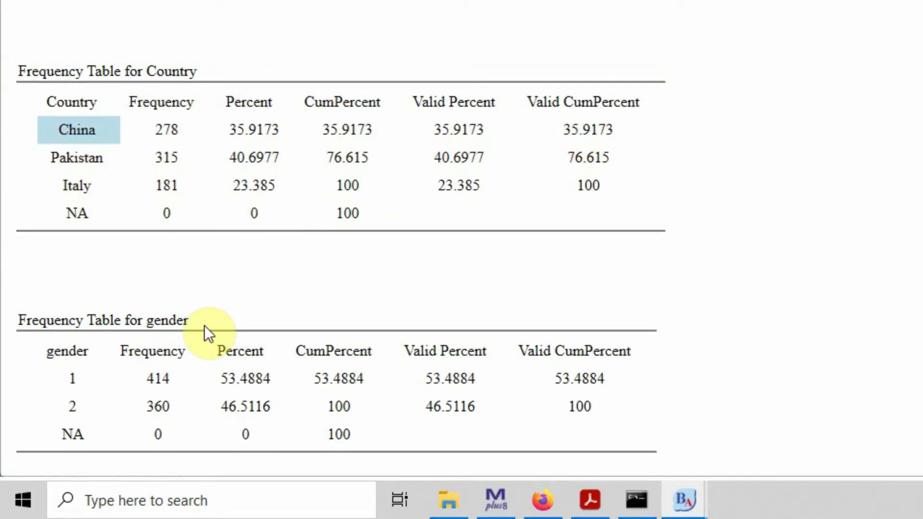
left_click(71, 379)
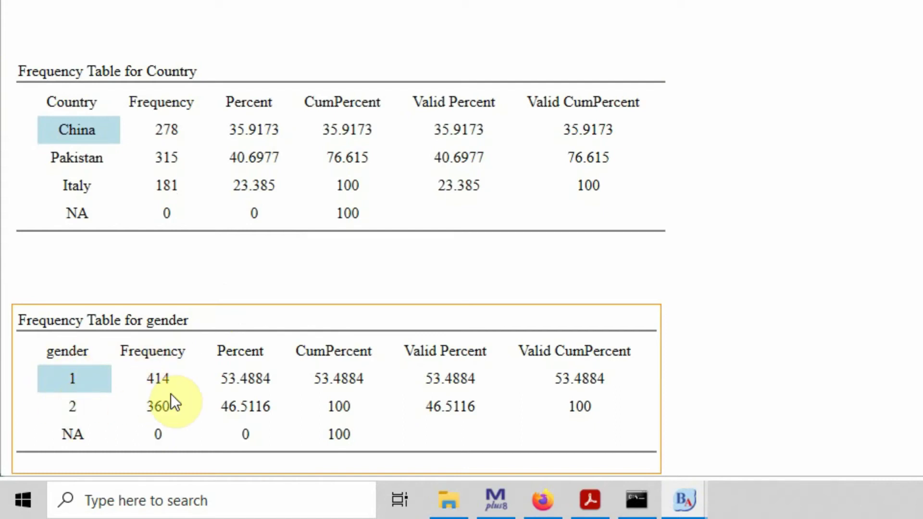
Dismiss the table export options and close the output without saving it
right_click(377, 165)
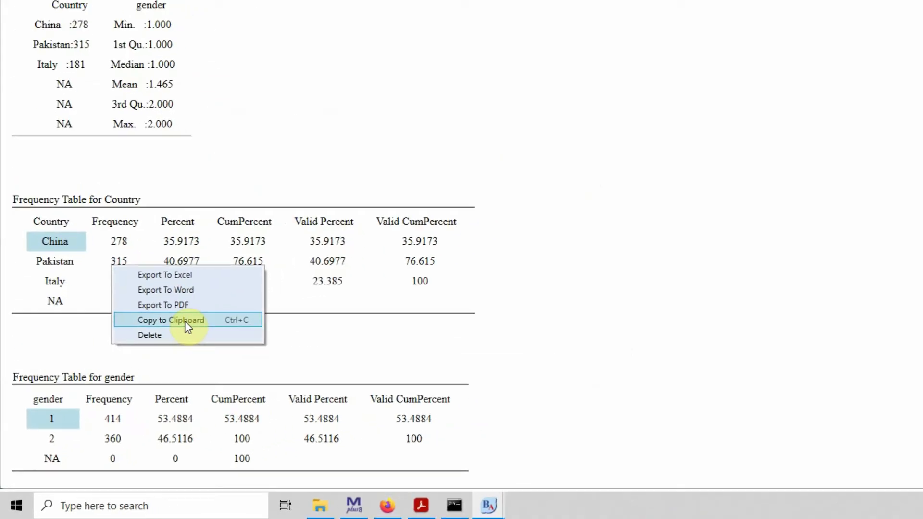
left_click(351, 177)
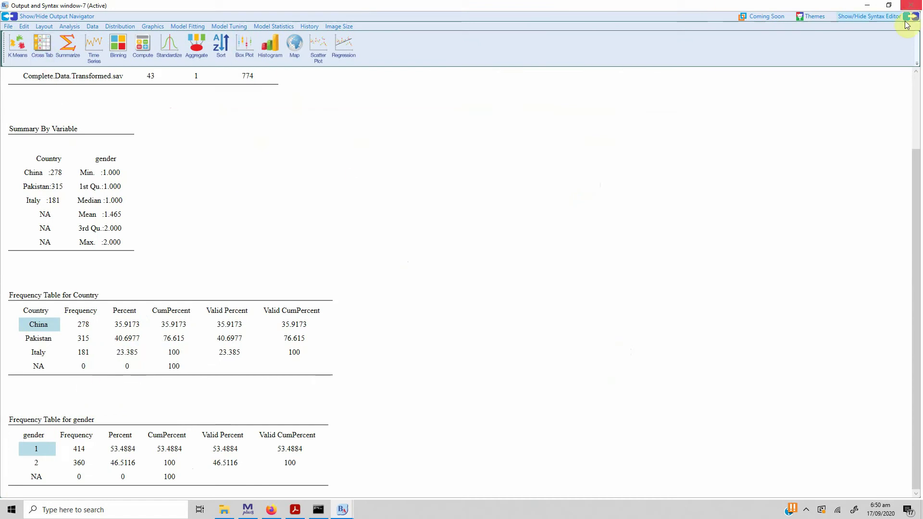
left_click(911, 5)
left_click(476, 289)
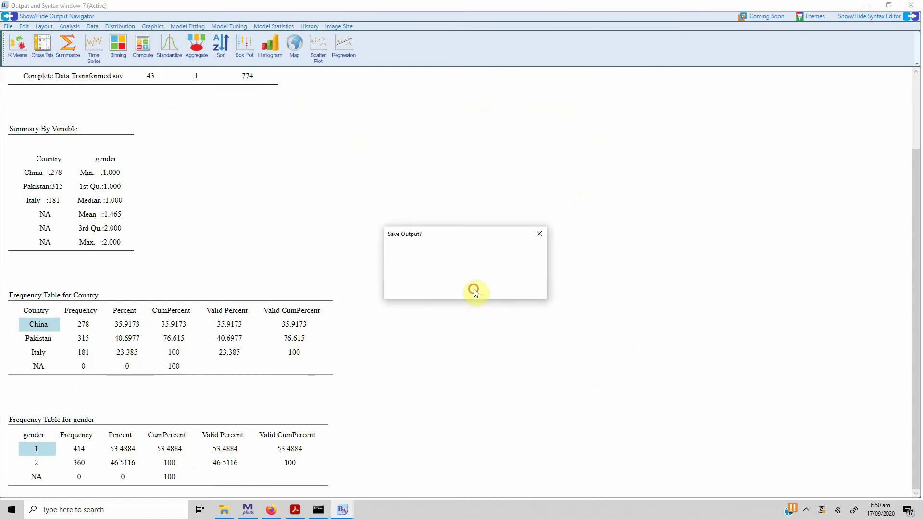
left_click(28, 15)
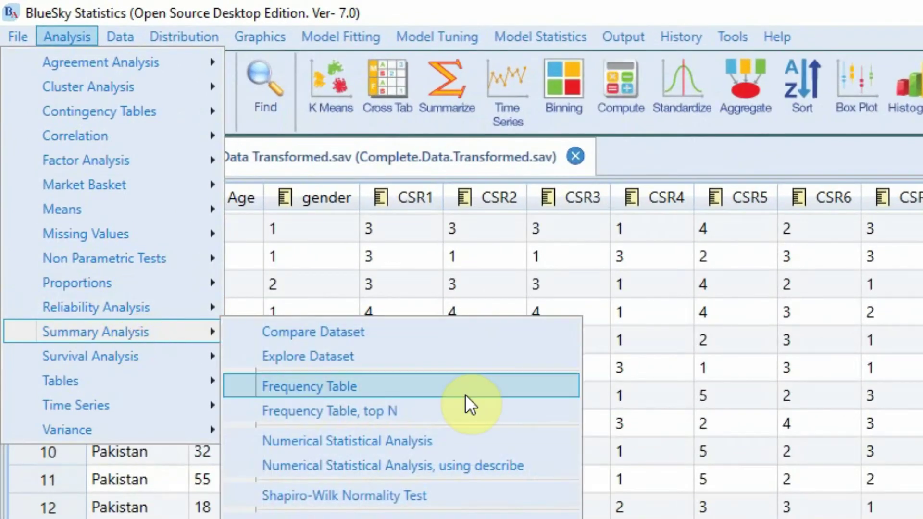
mouse_move(96, 331)
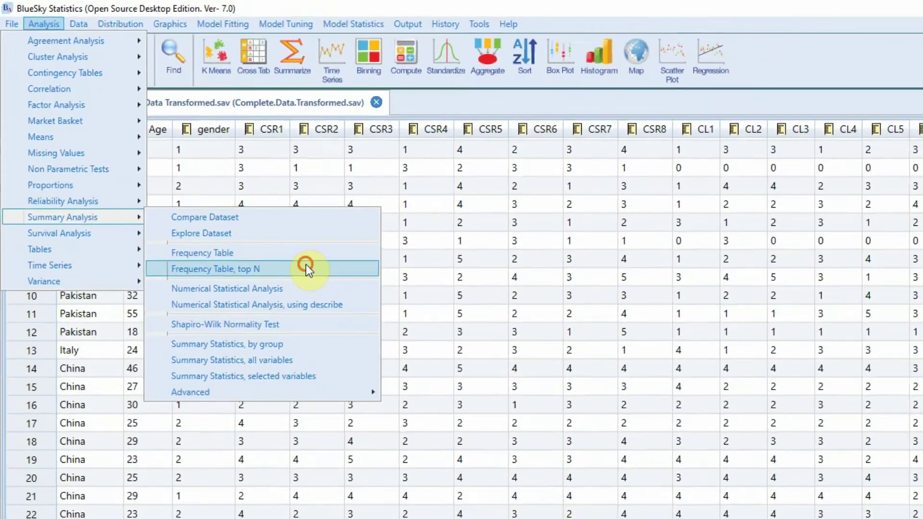
left_click(465, 408)
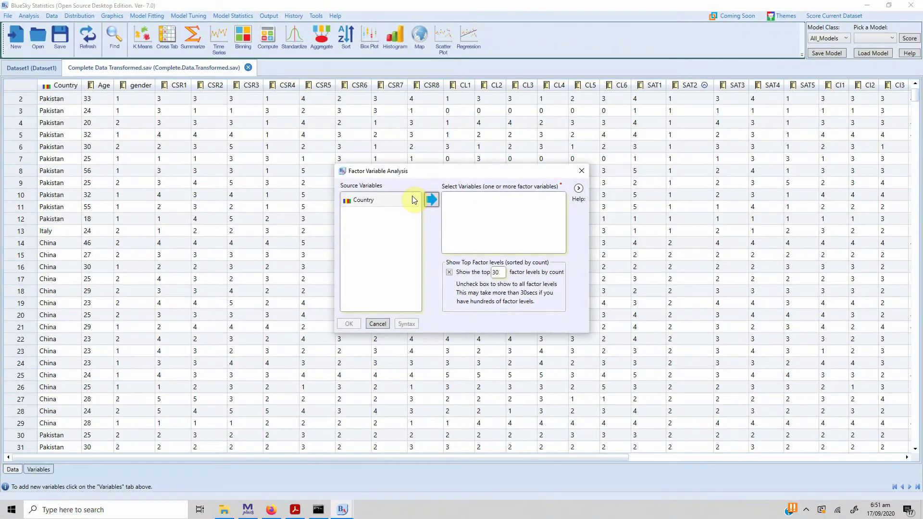
left_click(419, 200)
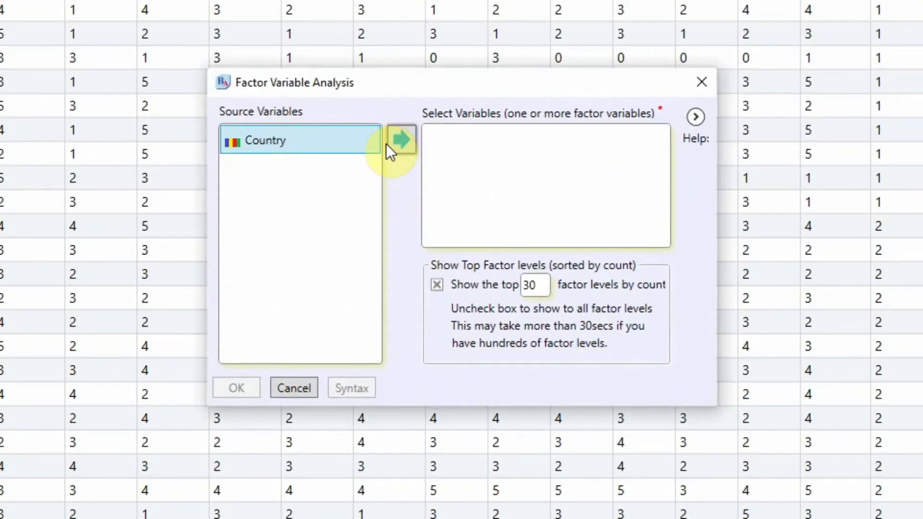
left_click(395, 144)
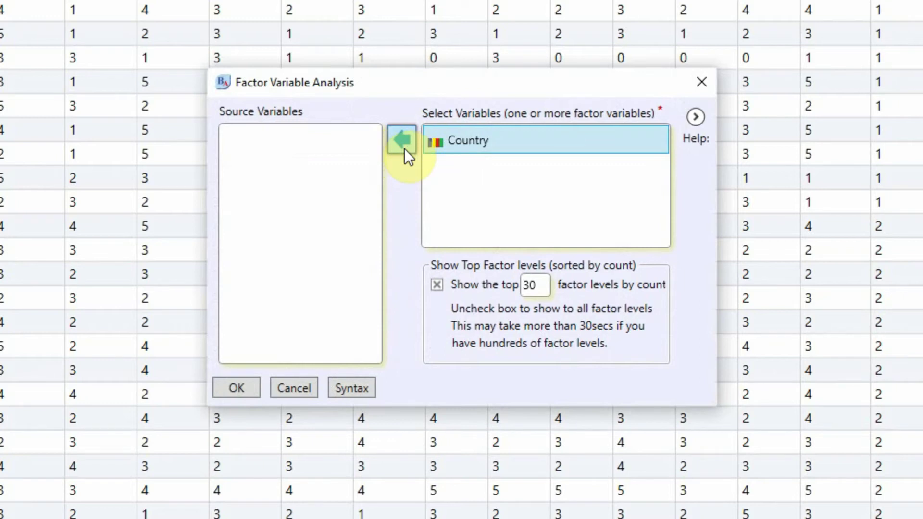
left_click(540, 284)
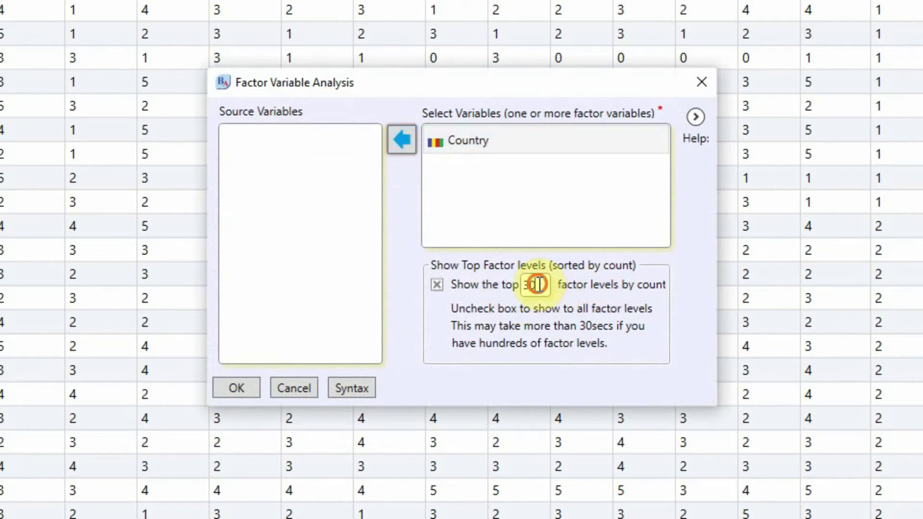
left_click_drag(540, 284, 512, 280)
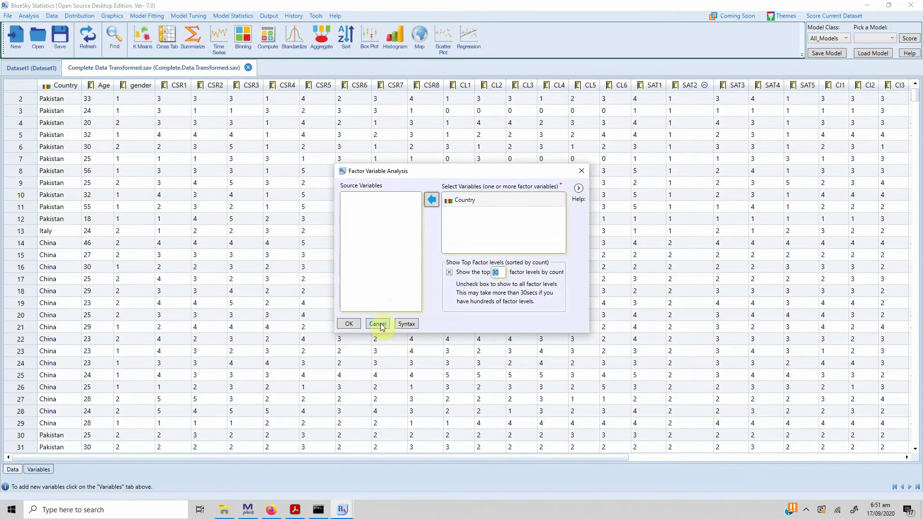
Close the top N dialog and add CSR through CR to a Numerical Statistical Analysis
left_click(378, 324)
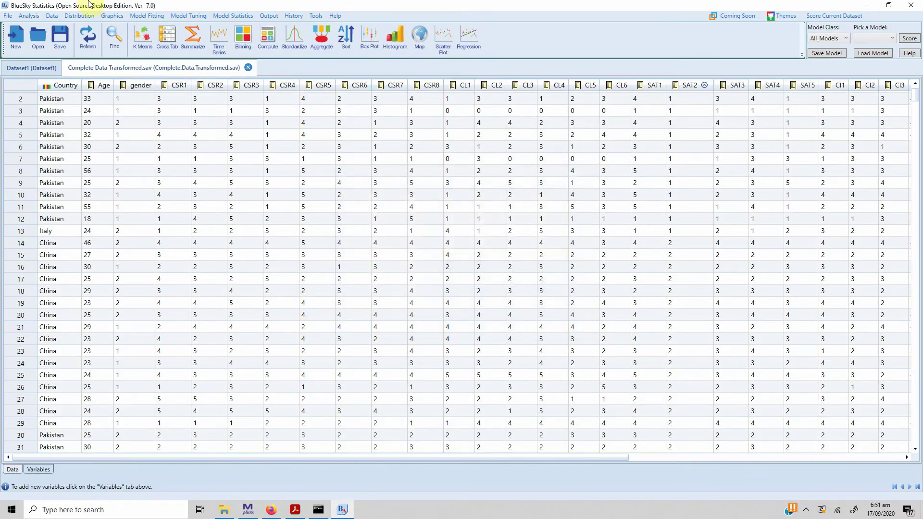
left_click(29, 16)
mouse_move(82, 286)
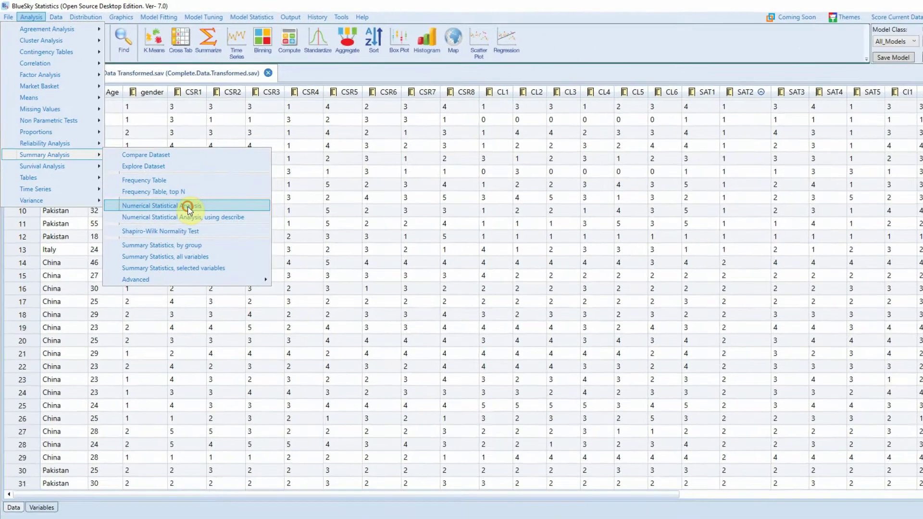
left_click(347, 382)
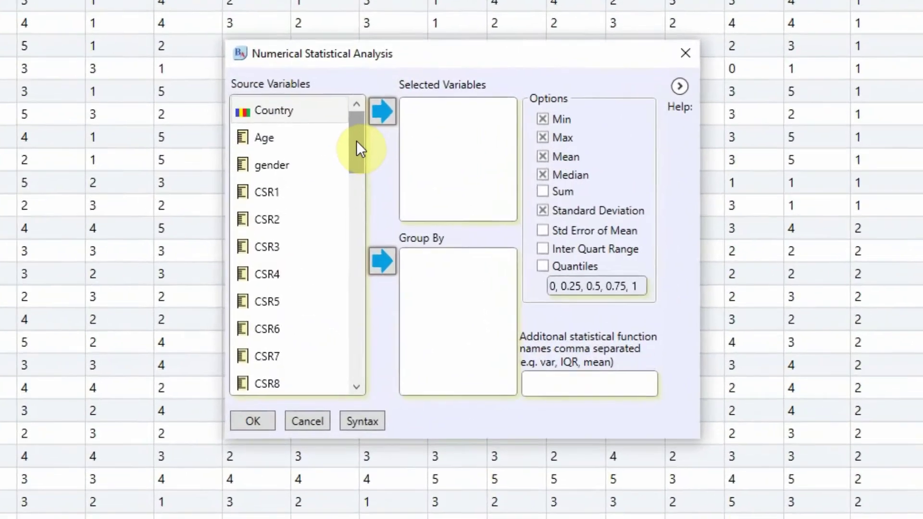
left_click_drag(356, 140, 357, 369)
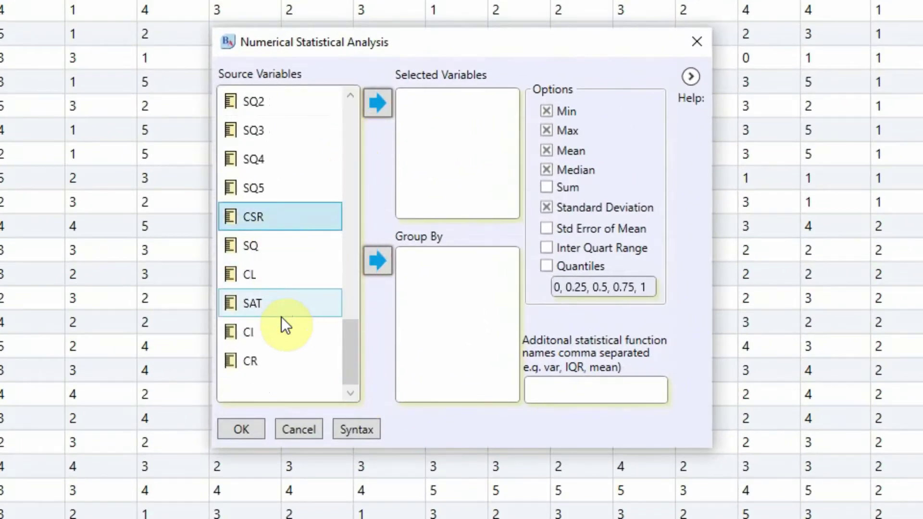
left_click(268, 362, "shift")
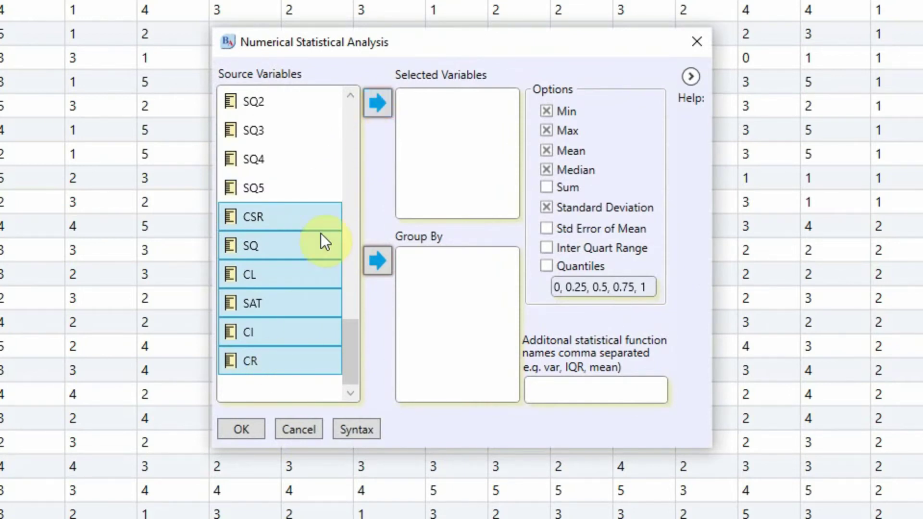
left_click(377, 111)
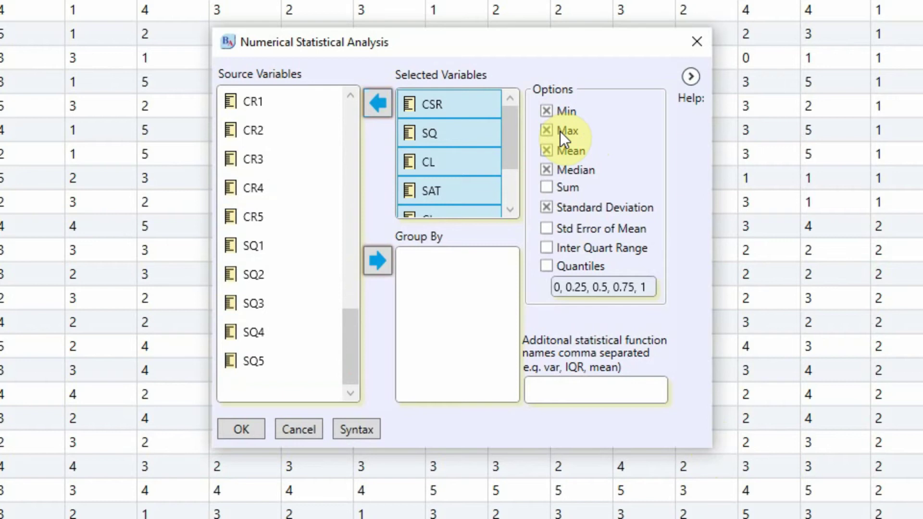
Turn off Median, leave quantiles off, enable Std Error of Mean, and run
left_click(546, 170)
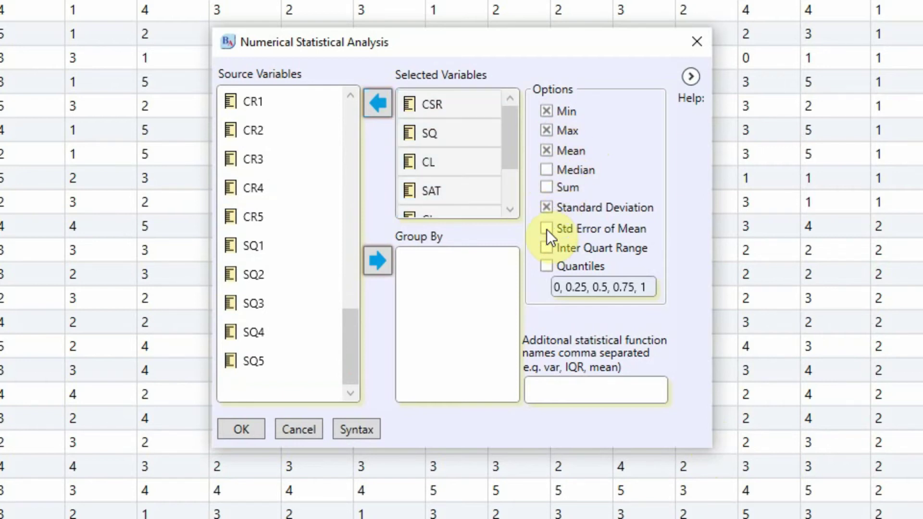
left_click(546, 268)
left_click(546, 268)
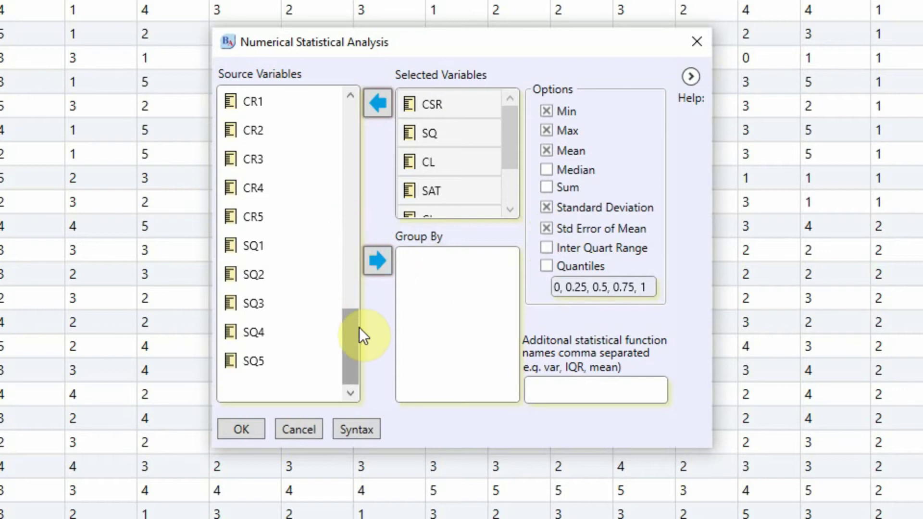
left_click_drag(359, 327, 353, 97)
left_click(254, 98)
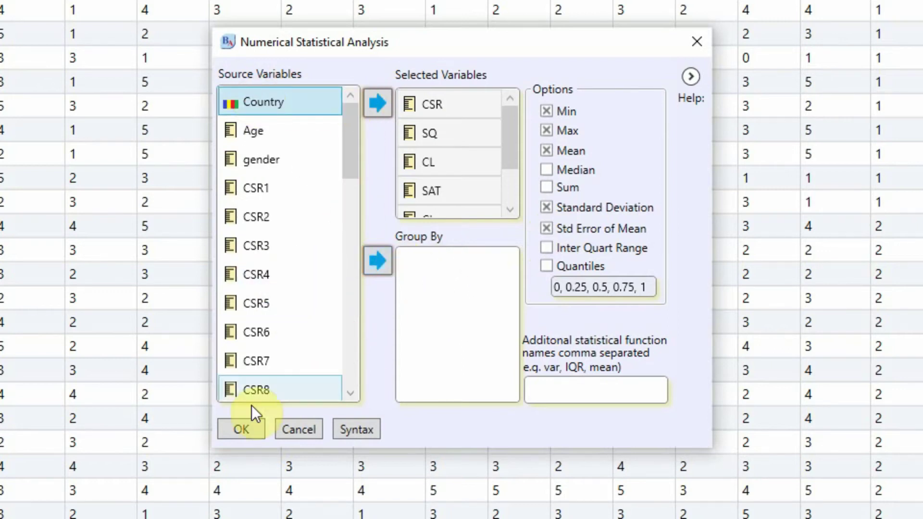
left_click(241, 427)
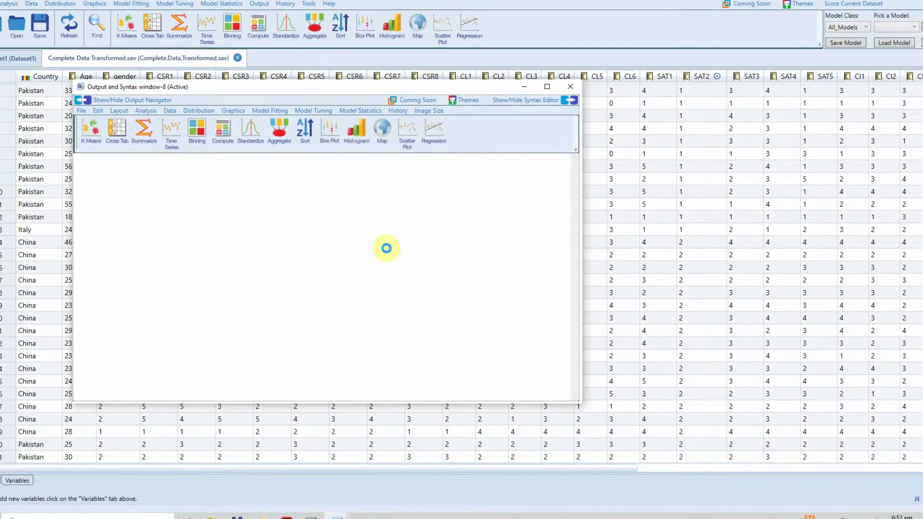
Maximize the output window to view the CSR–CR numerical summary table
left_click(546, 88)
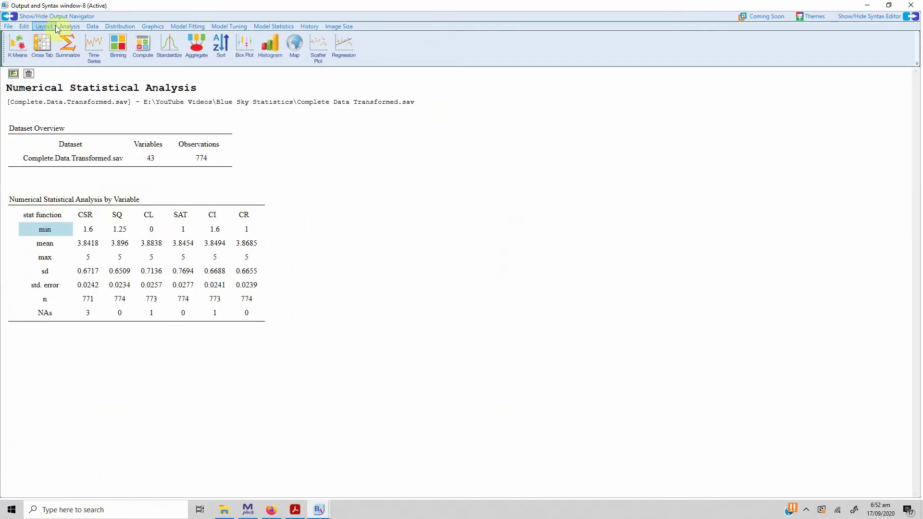
Run a describe summary on CSR, SQ, CL, SAT, CI and CR
left_click(70, 26)
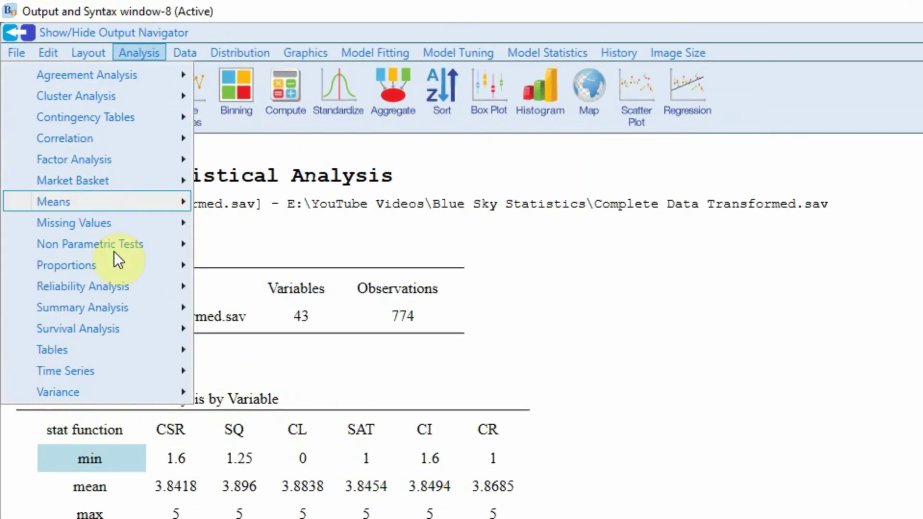
left_click(120, 308)
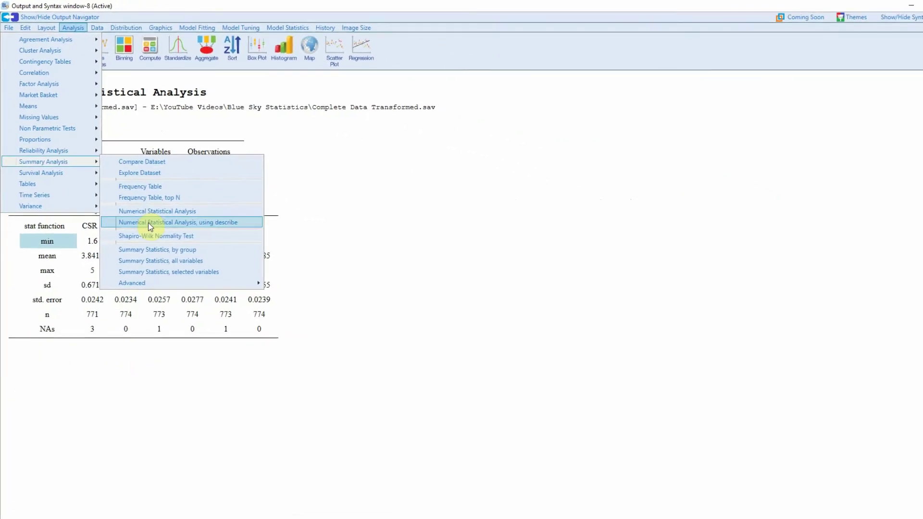
left_click(148, 223)
mouse_move(411, 161)
left_mouse_down()
mouse_move(422, 293)
mouse_move(412, 428)
left_mouse_up()
left_click(288, 268)
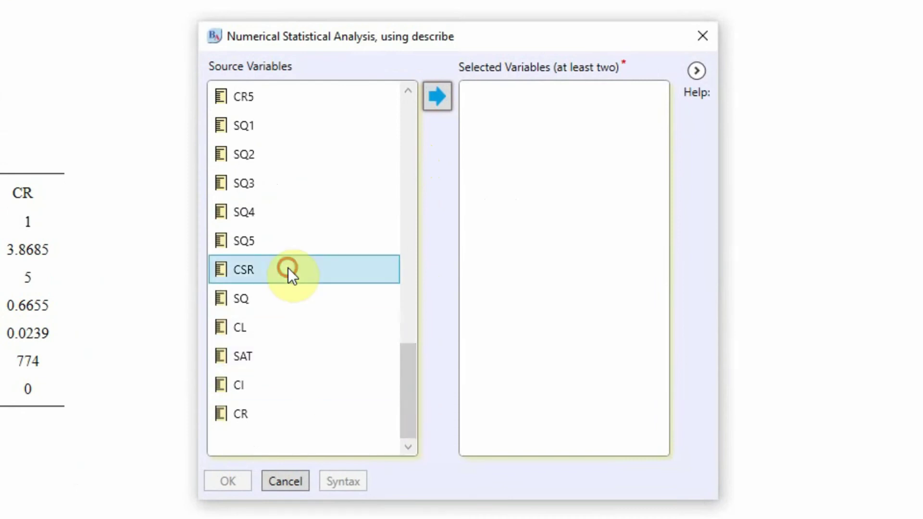
left_click(266, 399, "shift")
left_click(441, 99)
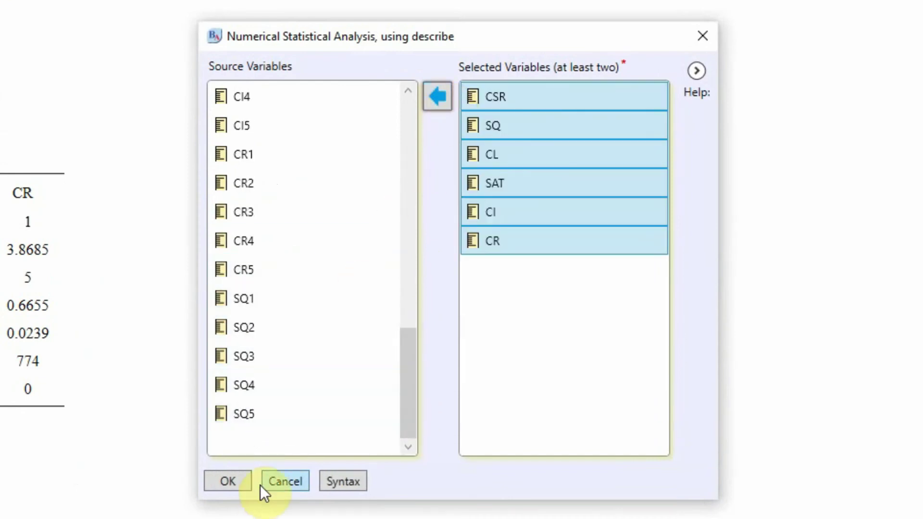
left_click(249, 481)
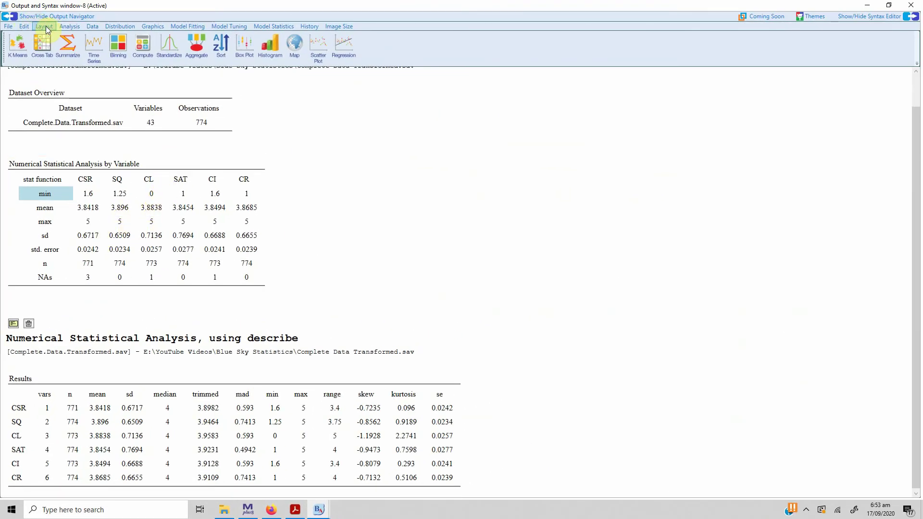
left_click(68, 26)
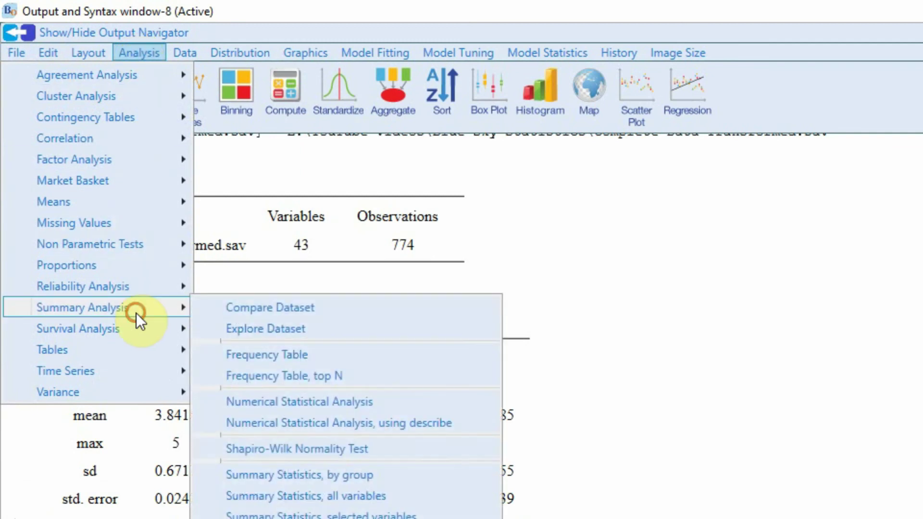
mouse_move(83, 307)
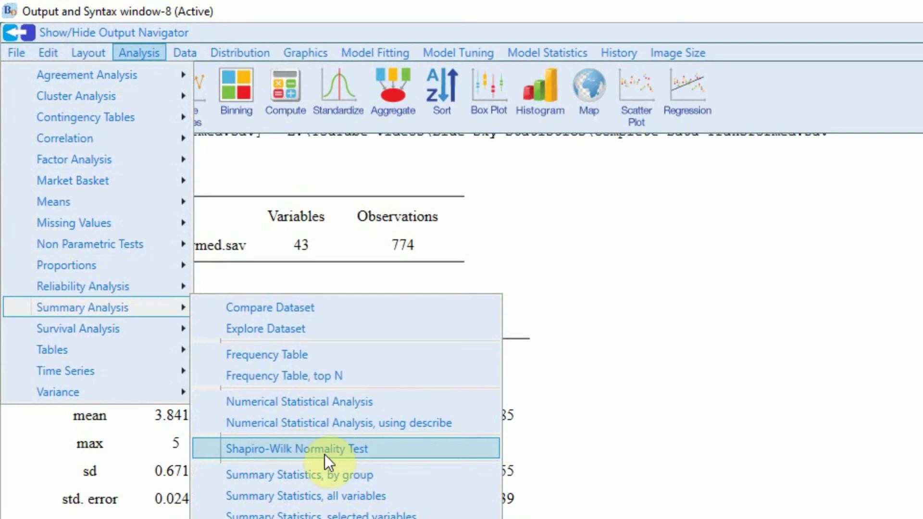
Run the Shapiro-Wilk test with CSR through CR as Scale Variables
left_click(305, 448)
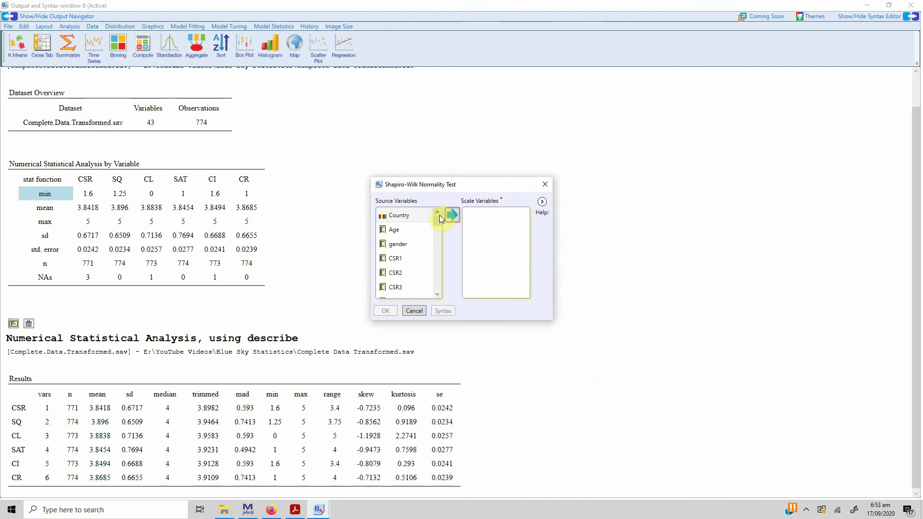
left_click_drag(438, 218, 441, 301)
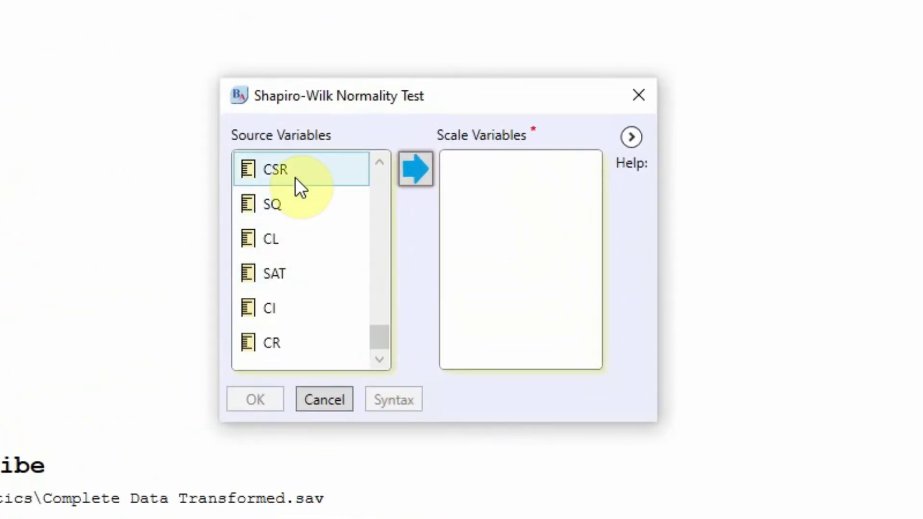
left_click(295, 178)
left_click(304, 345, "shift")
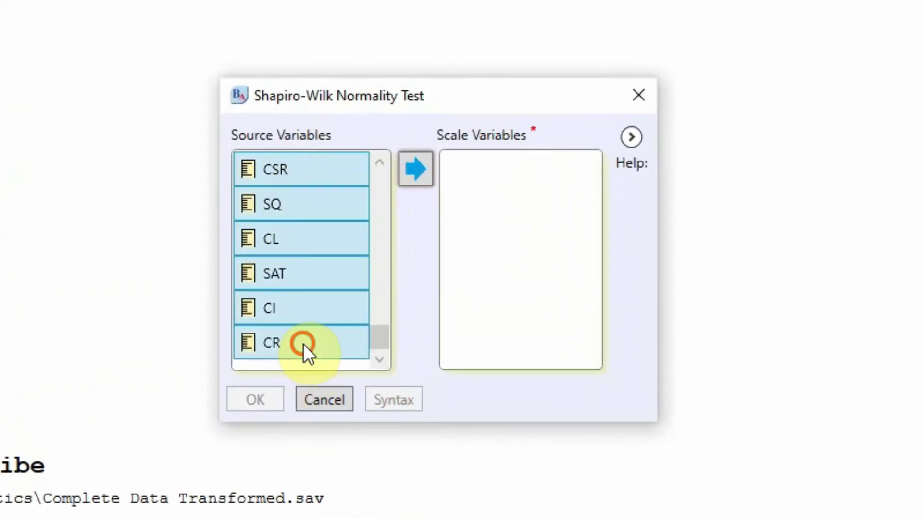
left_click(410, 192)
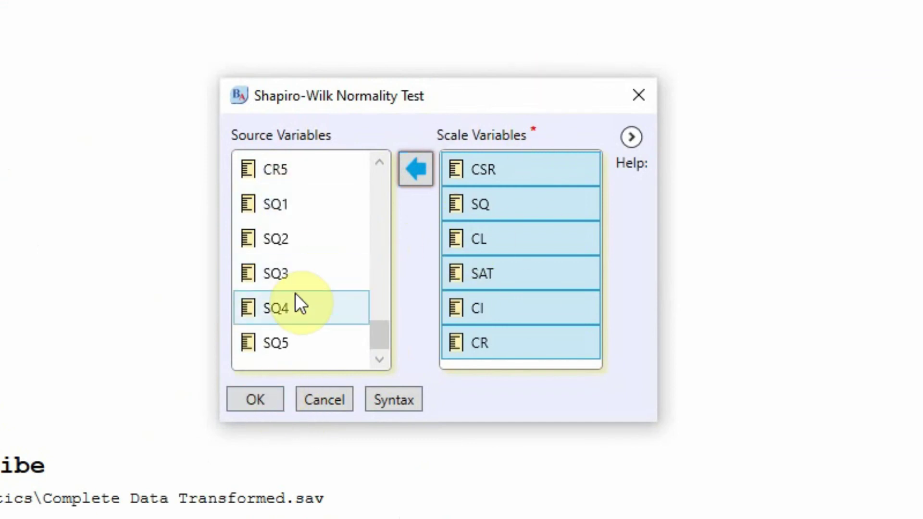
left_click(239, 397)
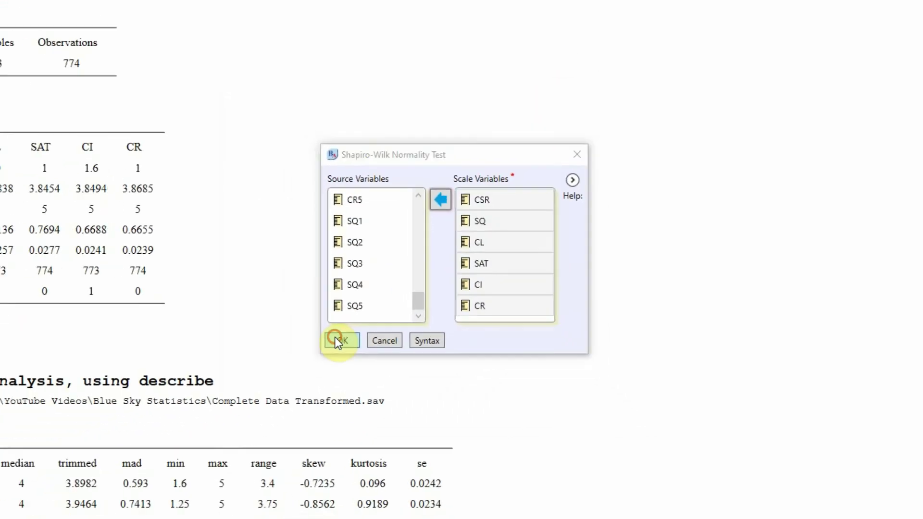
scroll(377, 309, "down", 3)
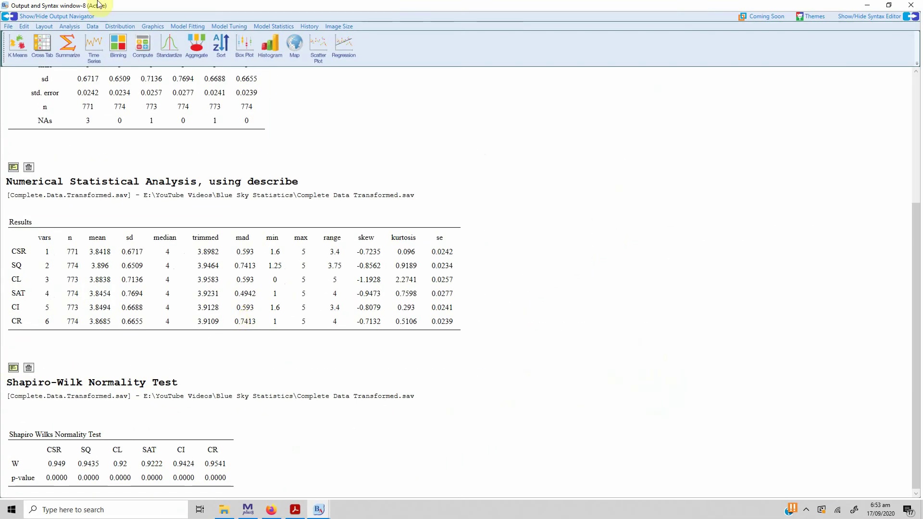
left_click(69, 26)
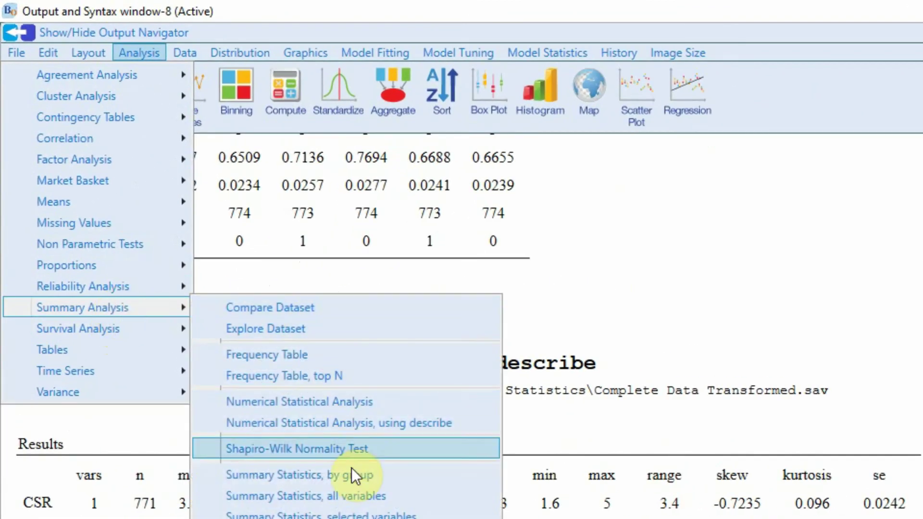
mouse_move(57, 213)
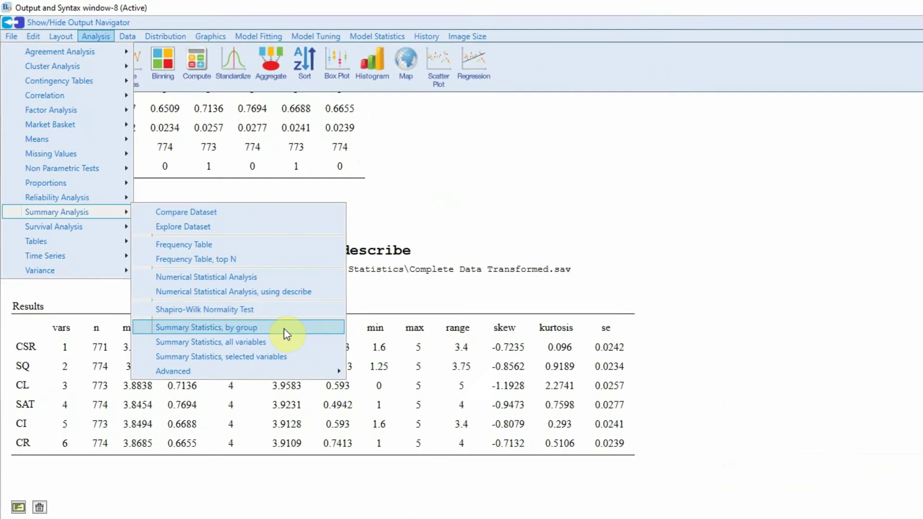
left_click(209, 243)
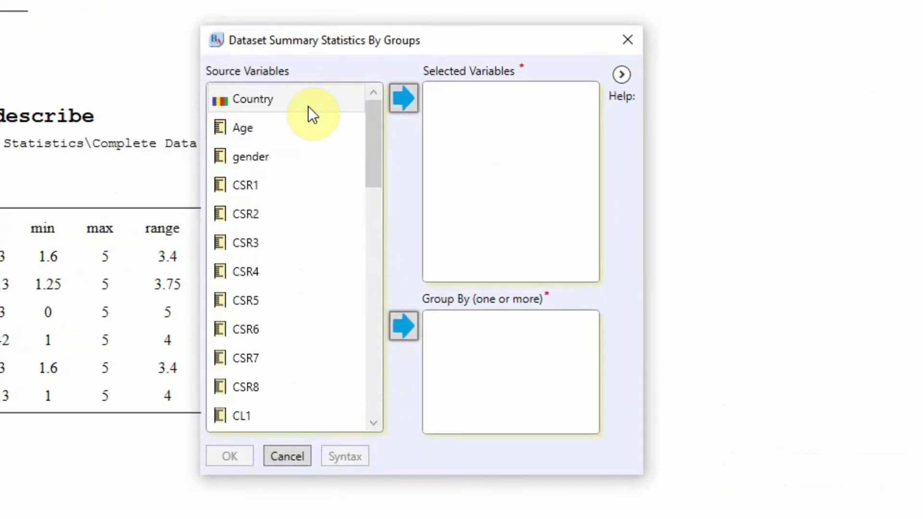
left_click(305, 103)
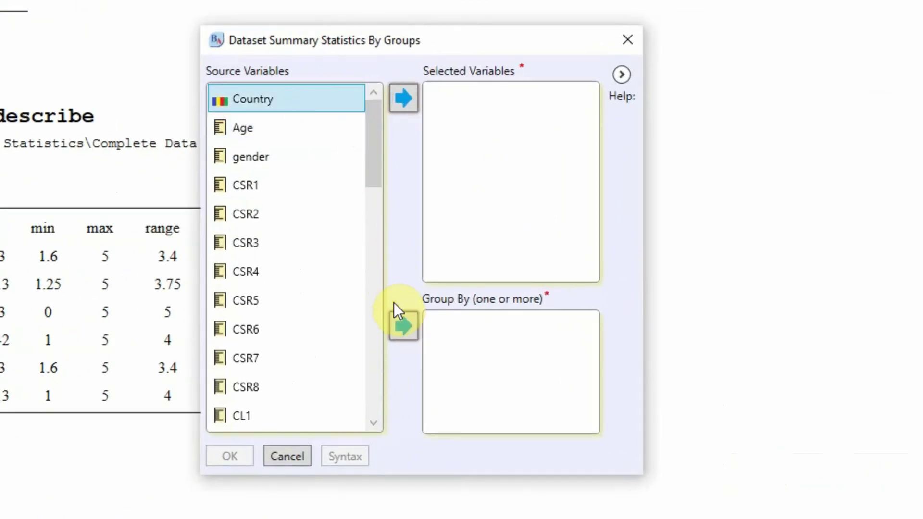
left_click(401, 331)
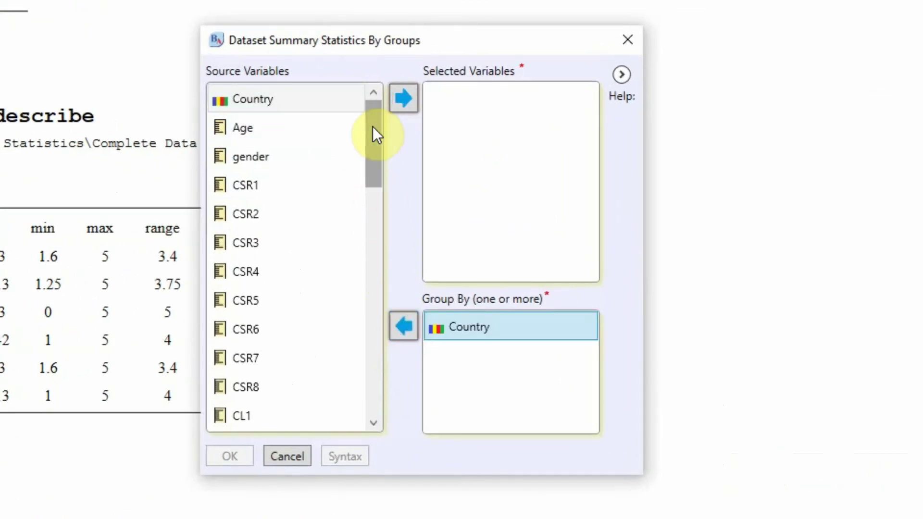
left_click_drag(373, 127, 376, 396)
left_click(245, 281)
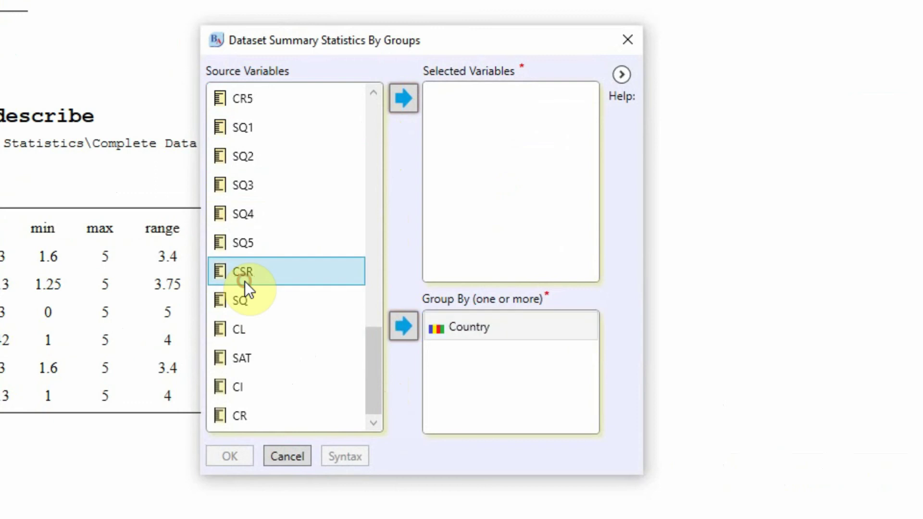
left_click(250, 295, "ctrl")
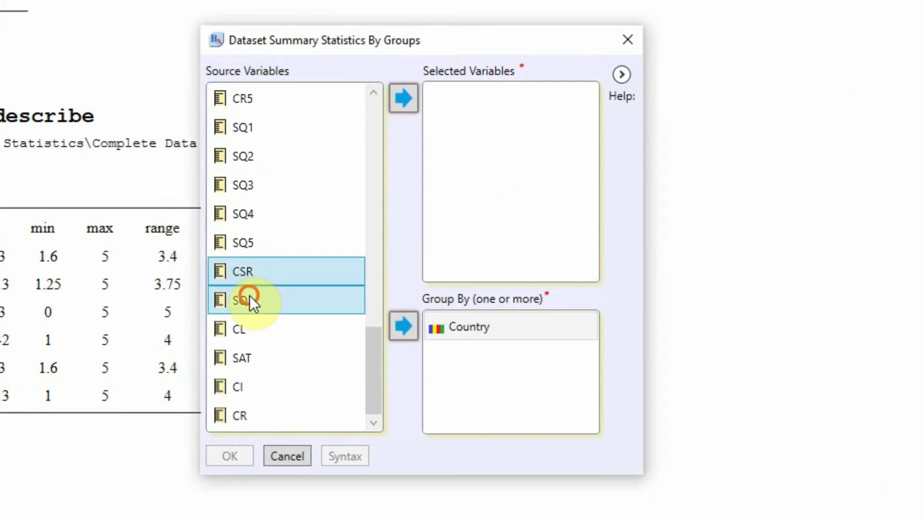
left_click(253, 328, "ctrl")
left_click(258, 357, "ctrl")
left_click(258, 383, "ctrl")
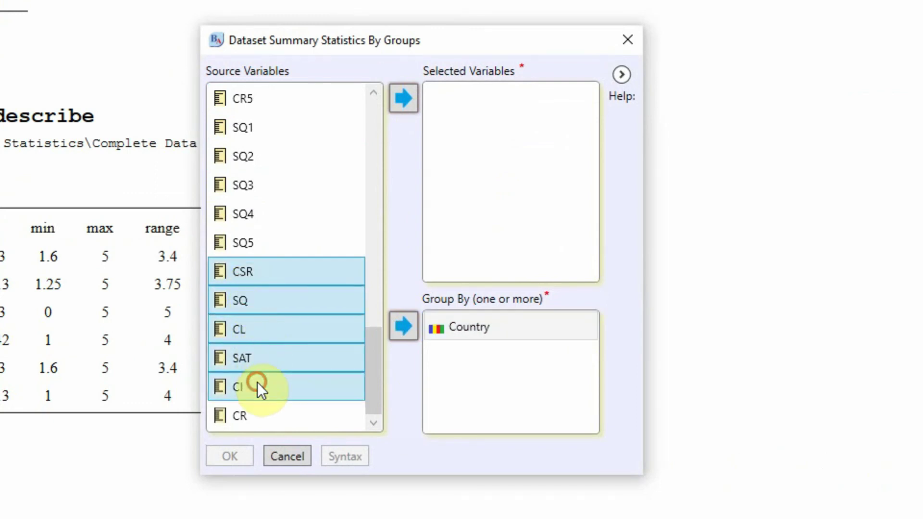
left_click(258, 414, "ctrl")
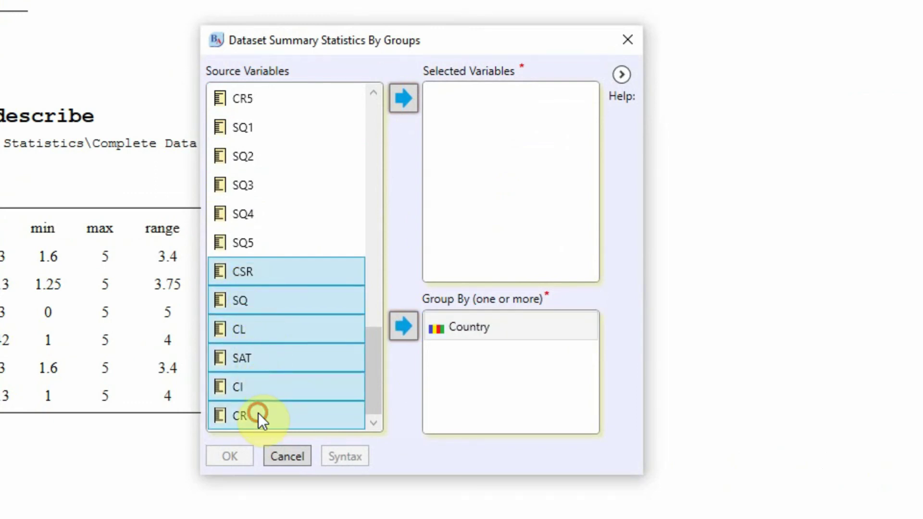
left_click(403, 100)
left_click(218, 452)
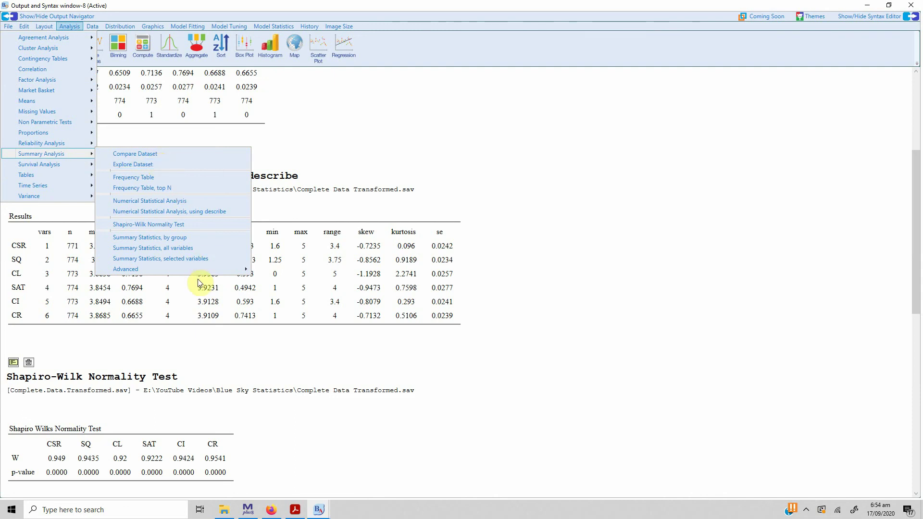
left_click(365, 340)
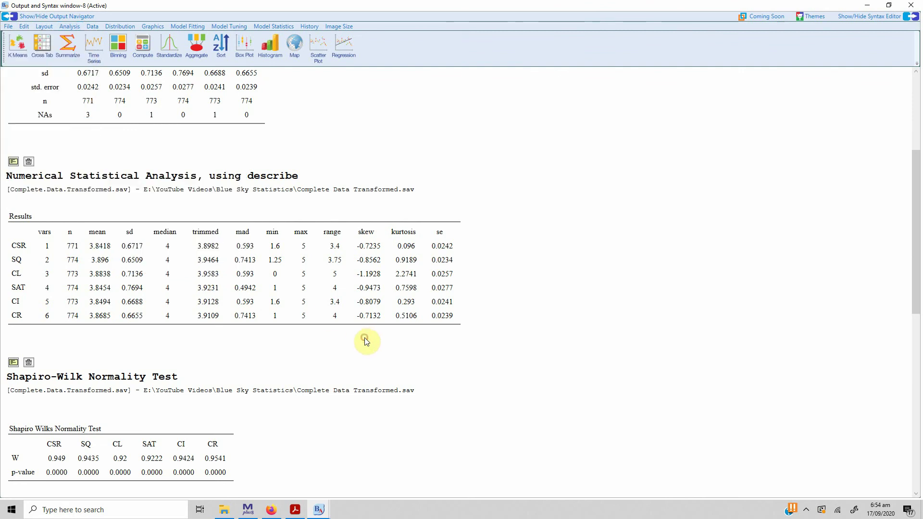